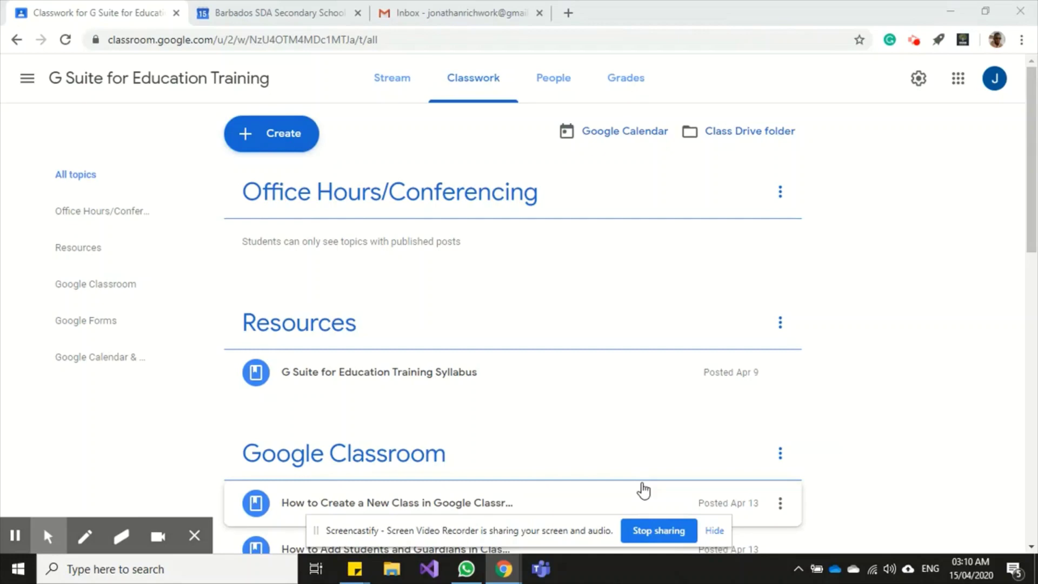
# Step: Draft a new event in the class calendar on Tuesday, April 21, 2020, from 3 to 5pm
pyautogui.click(544, 135)
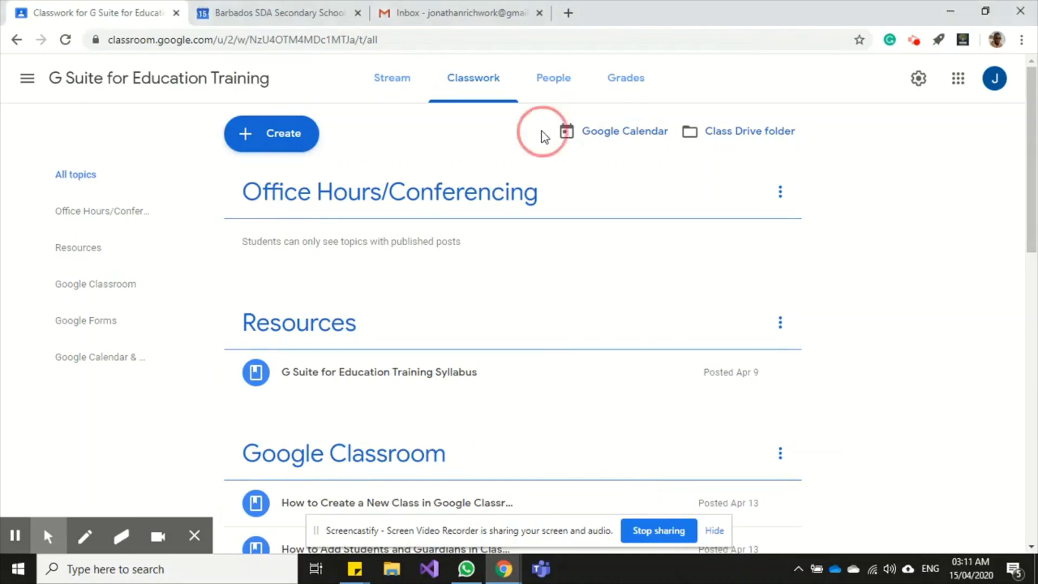
pyautogui.click(305, 15)
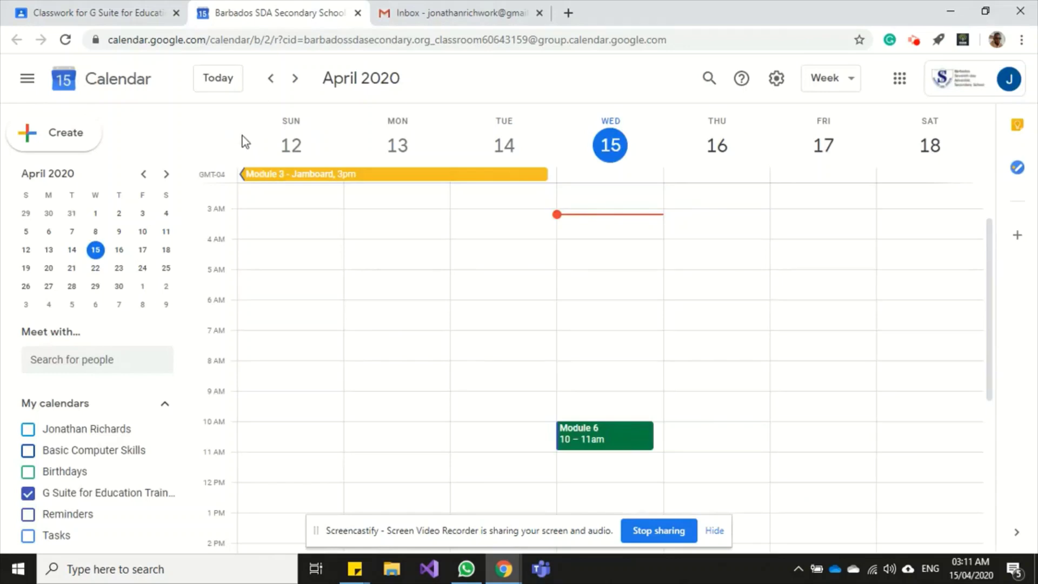
pyautogui.click(132, 250)
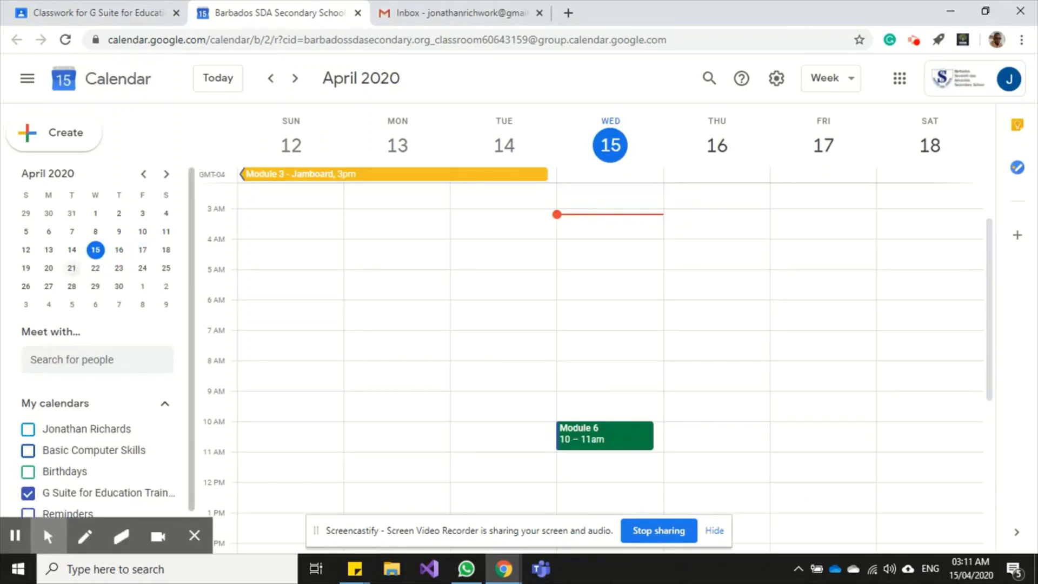
pyautogui.click(72, 268)
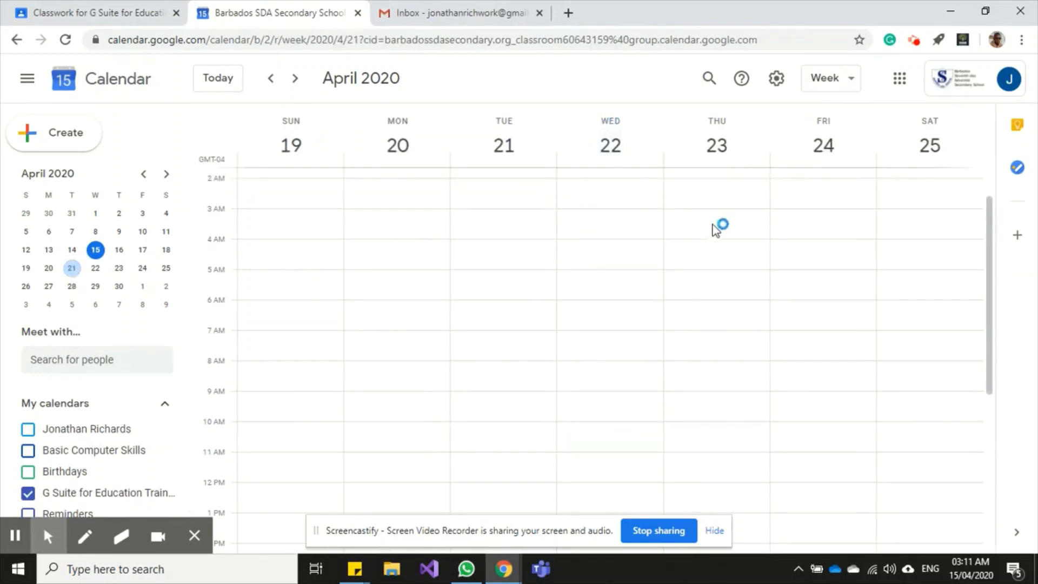
pyautogui.moveTo(990, 224); pyautogui.dragTo(599, 336)
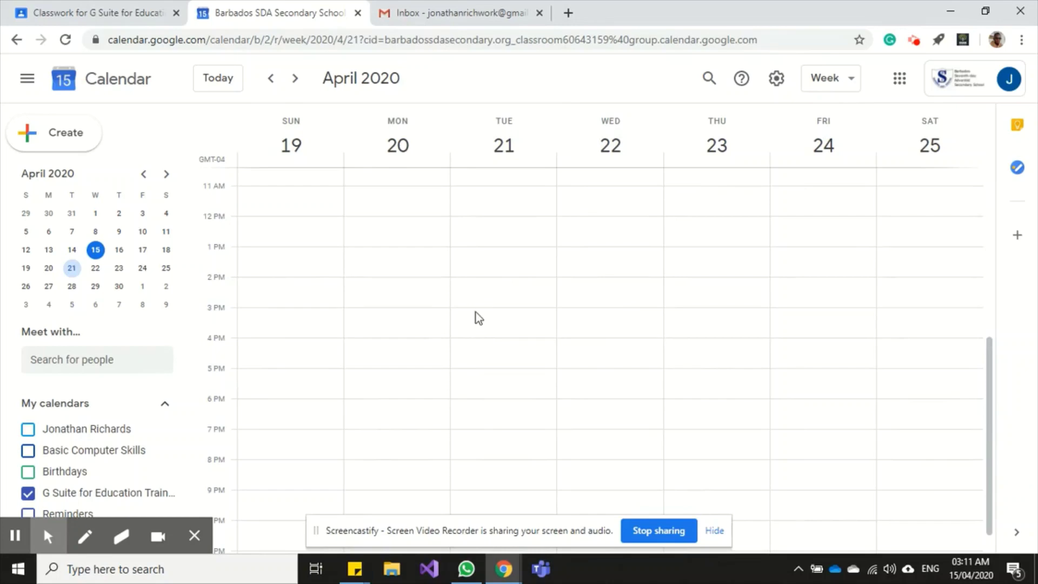
pyautogui.moveTo(476, 311); pyautogui.dragTo(466, 365)
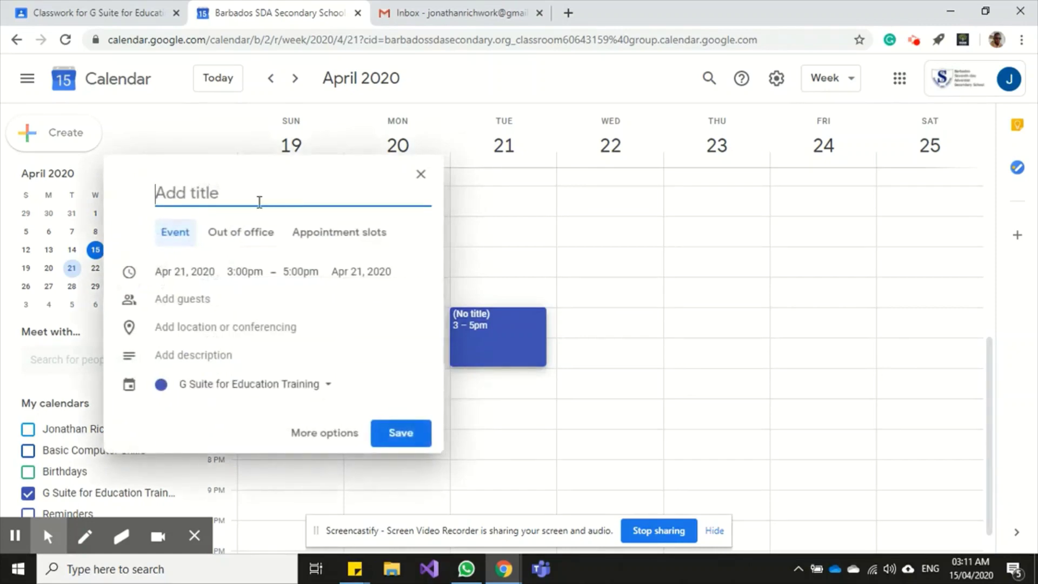
# Step: Title the entry 'Office Hours', correcting the 'Hourse' typo, and make it 30-minute appointment slots
pyautogui.write('Office ')
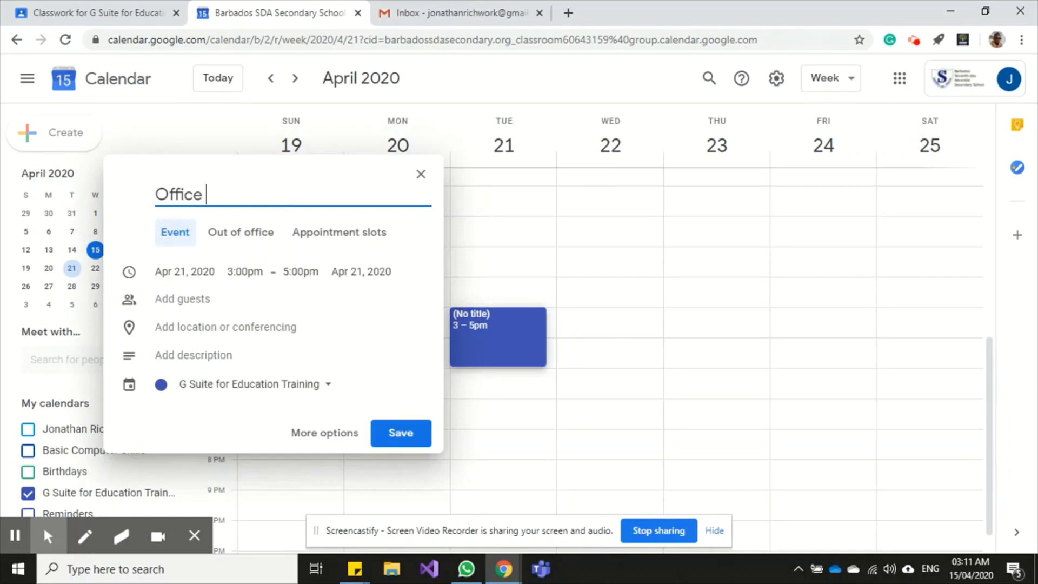
pyautogui.write('Hourse')
pyautogui.click(314, 227)
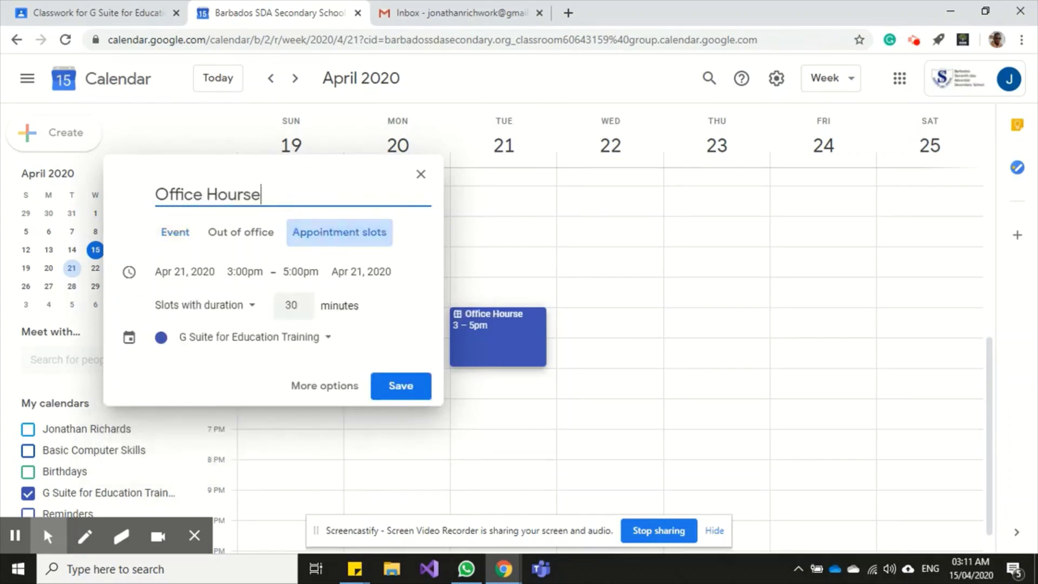
pyautogui.click(244, 196)
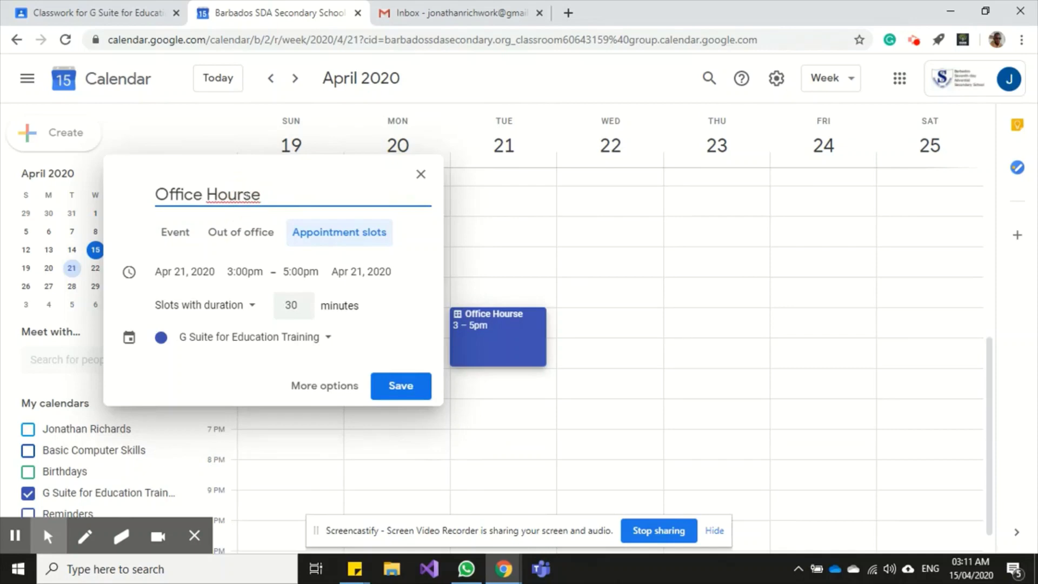
pyautogui.press('Right')
pyautogui.press('Delete')
# Step: In the full editor, set the location to Barbados SDA Secondary School in Bridgetown
pyautogui.click(305, 385)
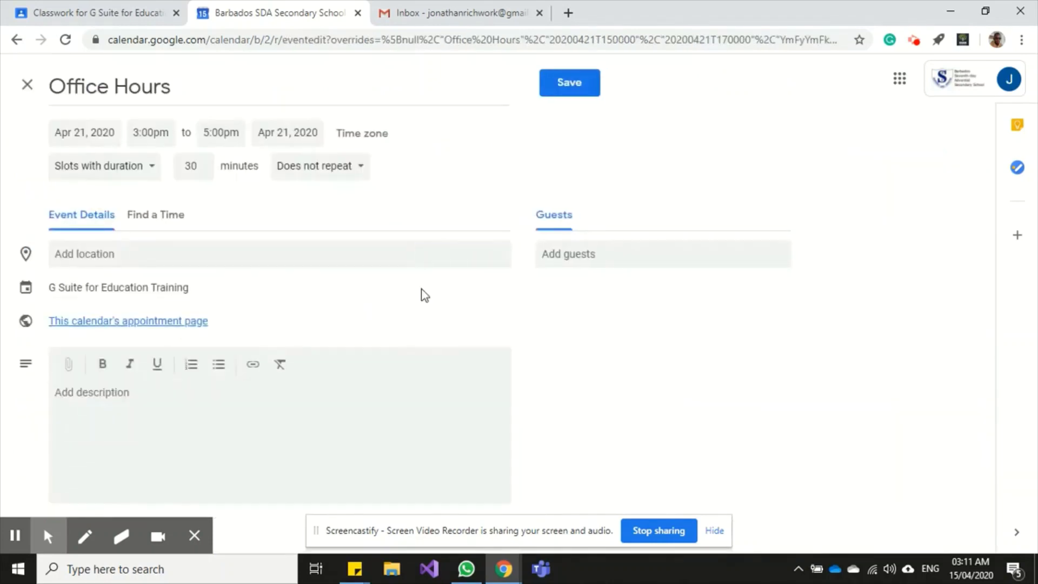
pyautogui.click(187, 250)
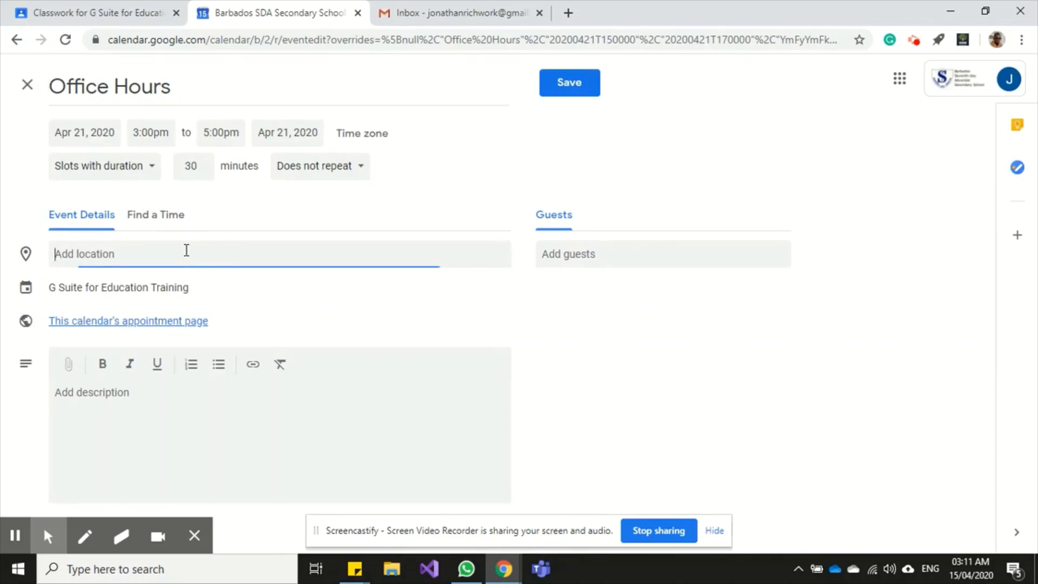
pyautogui.write('Barbados')
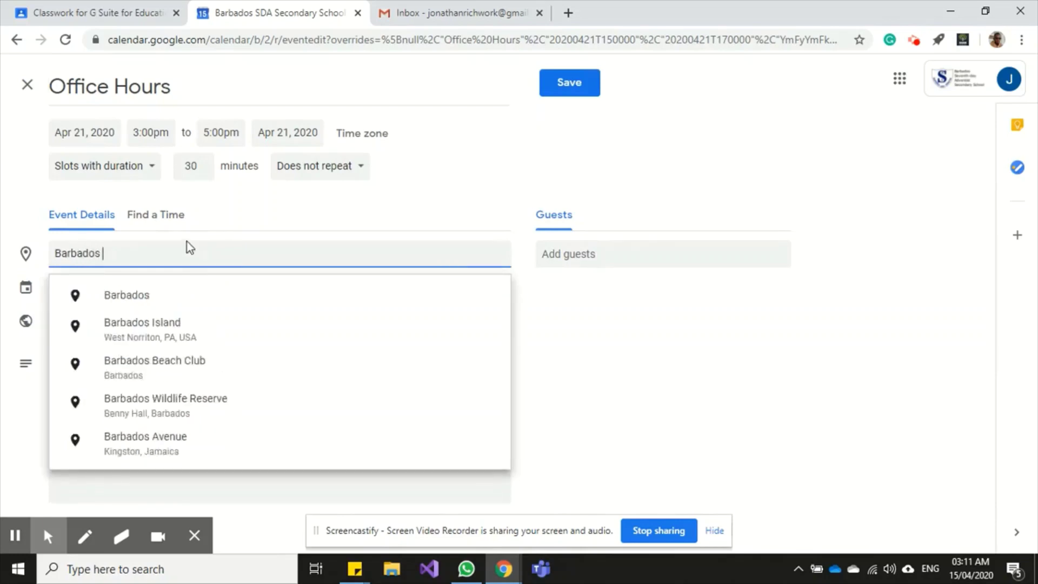
pyautogui.write(' SDA')
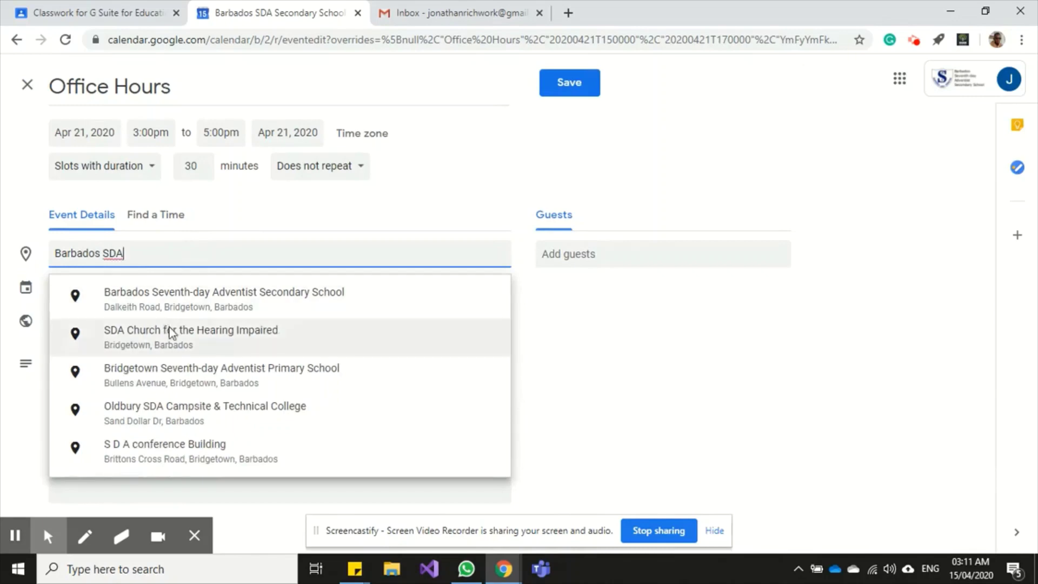
pyautogui.click(185, 308)
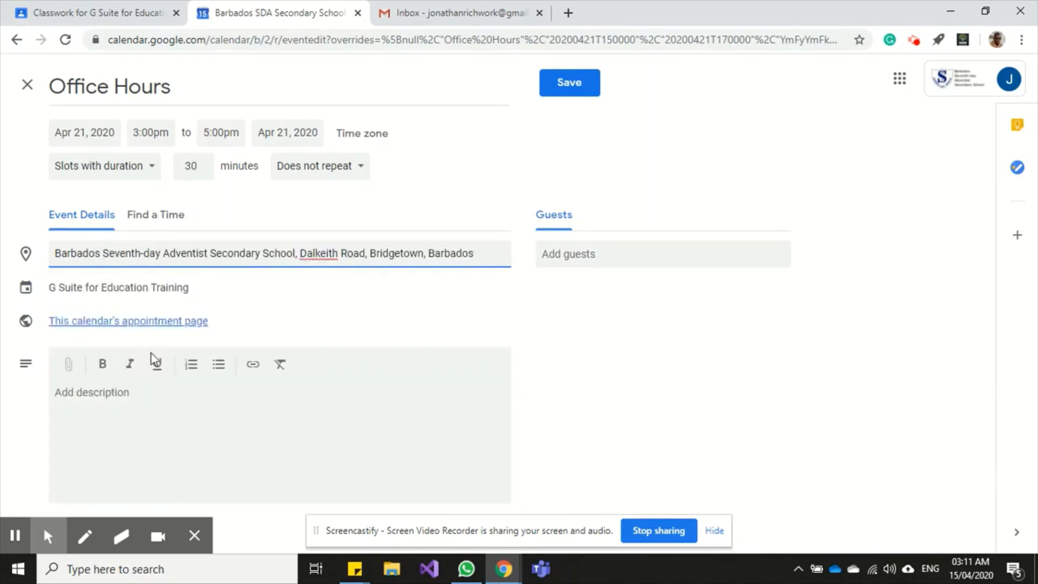
# Step: Bring up the saved sticky notes to get the Meet details for the description
pyautogui.click(144, 399)
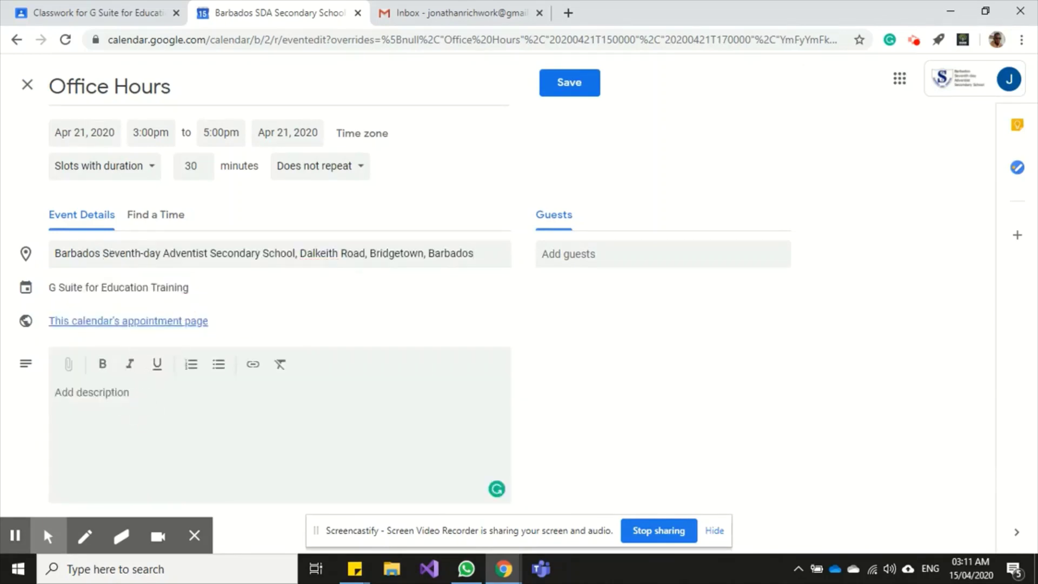
pyautogui.click(298, 577)
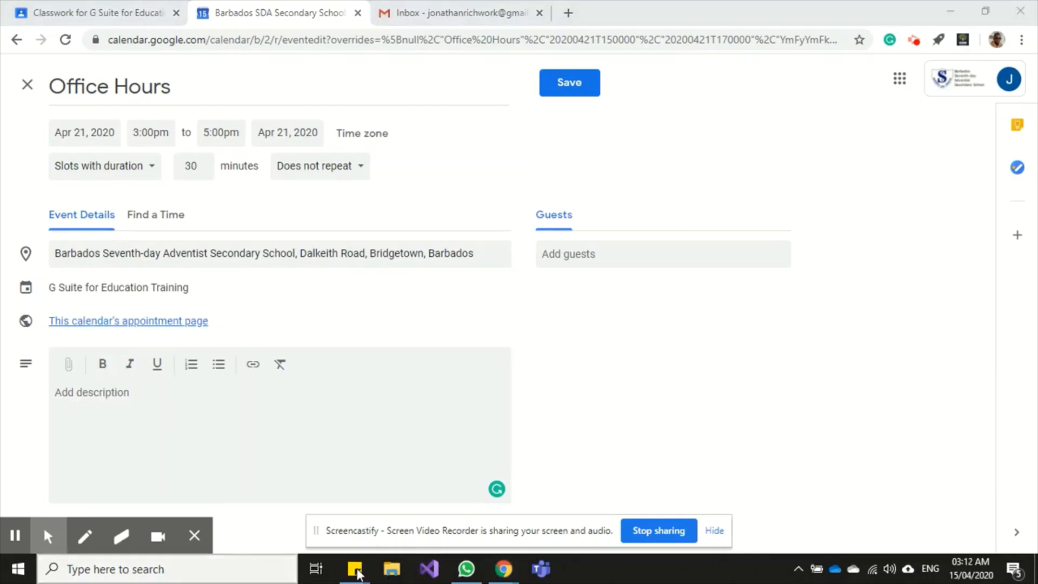
pyautogui.moveTo(358, 574)
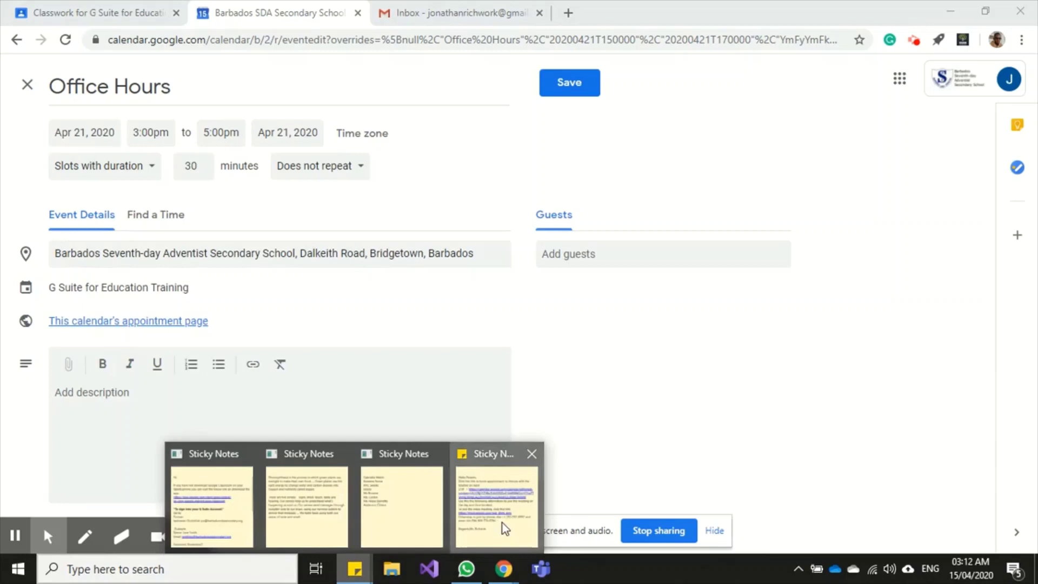
pyautogui.press('Escape')
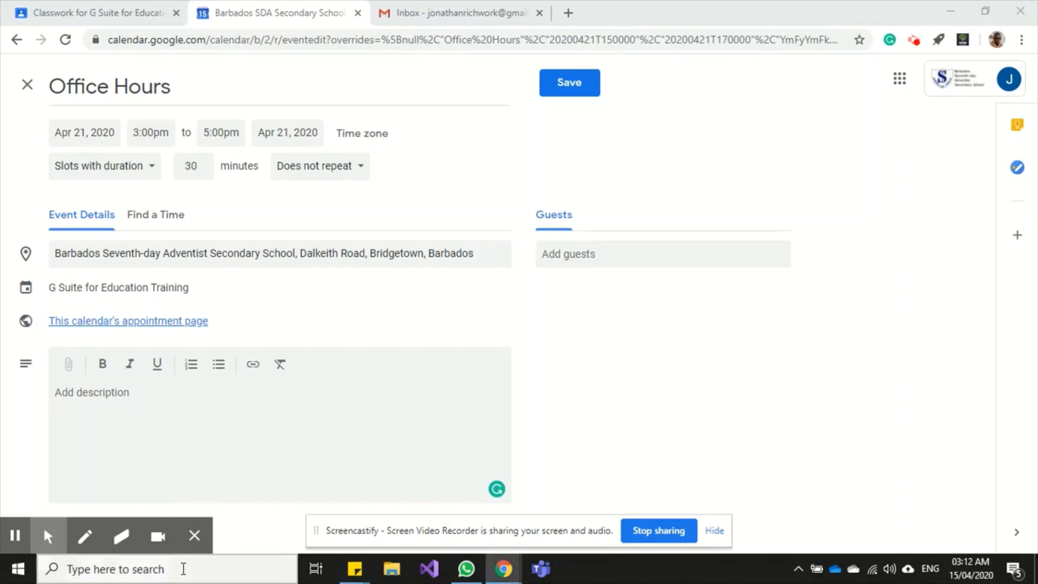
# Step: Paste the Google Meet join link and phone dial-in details into the description and save the slots
pyautogui.click(347, 400)
pyautogui.hotkey('ctrl', 'v')
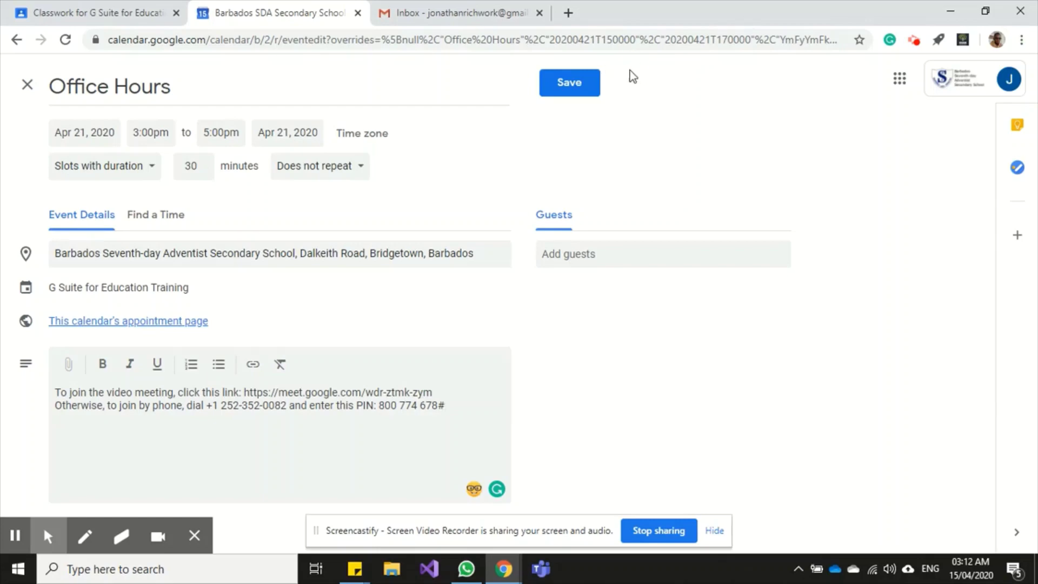
pyautogui.click(582, 83)
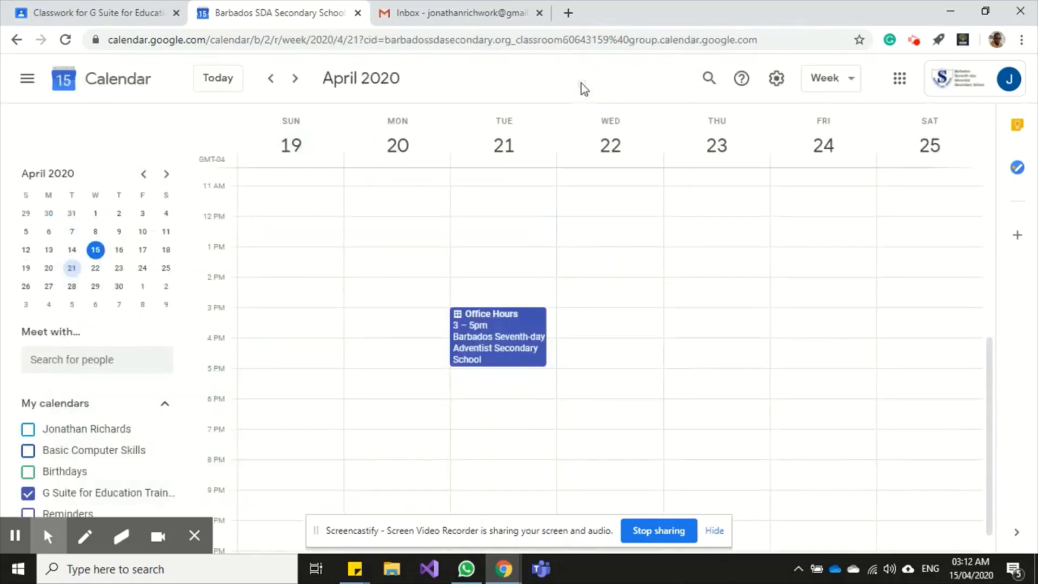
# Step: Open the Office Hours event details to reach its appointment booking page
pyautogui.click(491, 352)
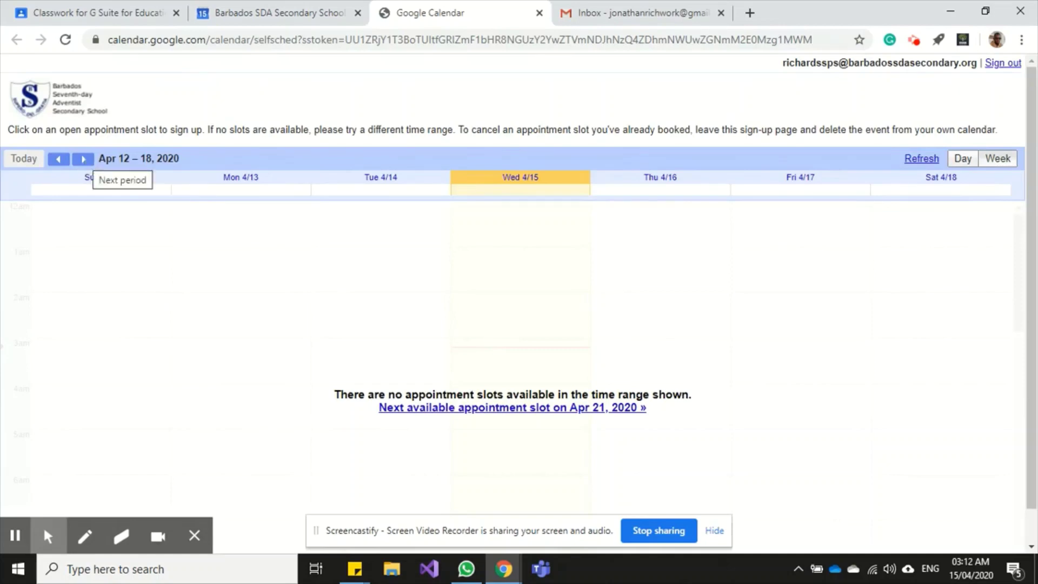
# Step: Advance the booking page to April 19–25 to show the Tuesday 4/21 slots, and select its URL
pyautogui.click(83, 158)
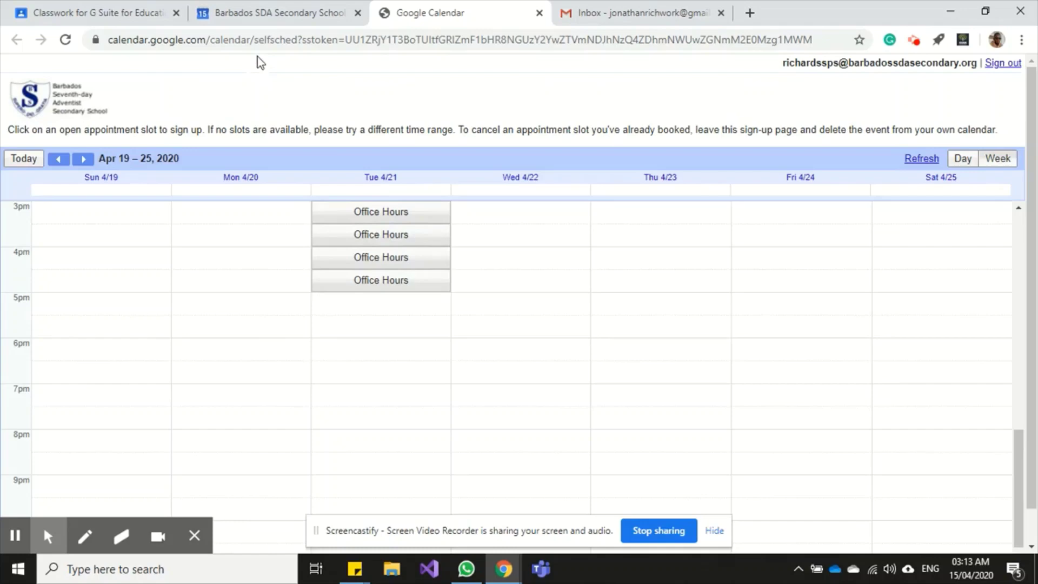
pyautogui.click(252, 41)
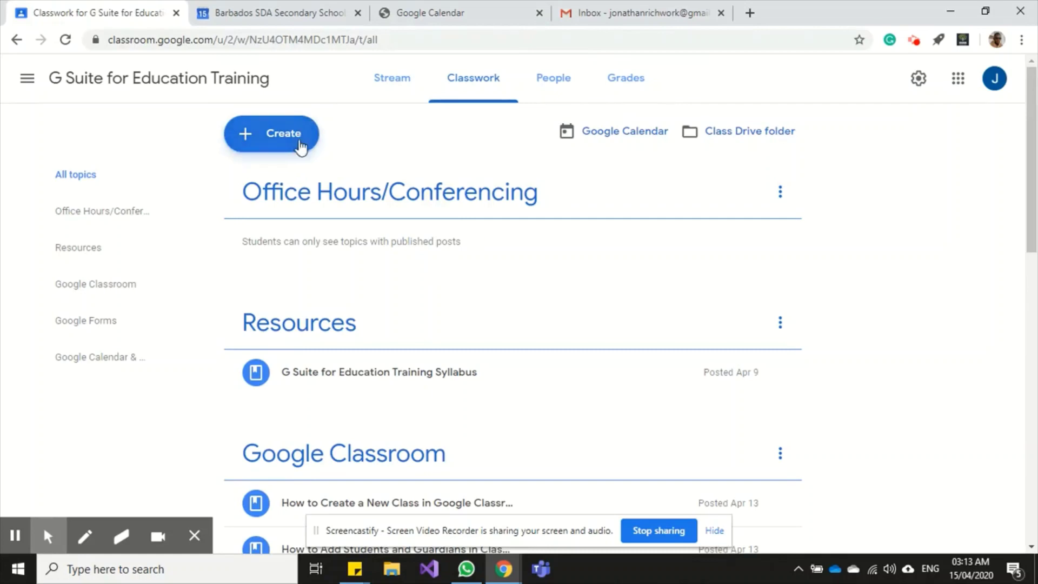
# Step: Create a new Classroom material titled 'Office Hours'
pyautogui.click(297, 143)
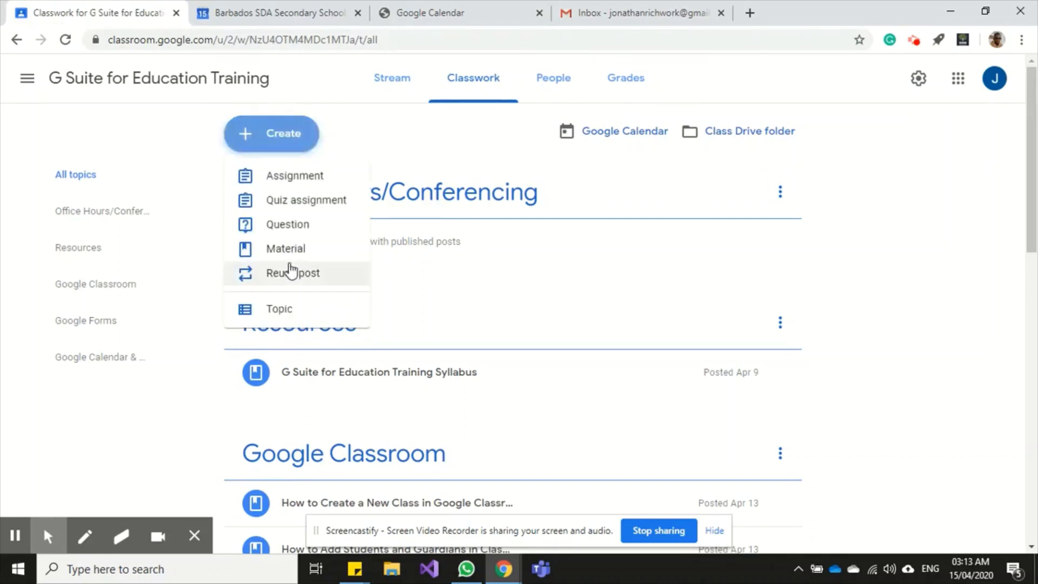
pyautogui.click(288, 257)
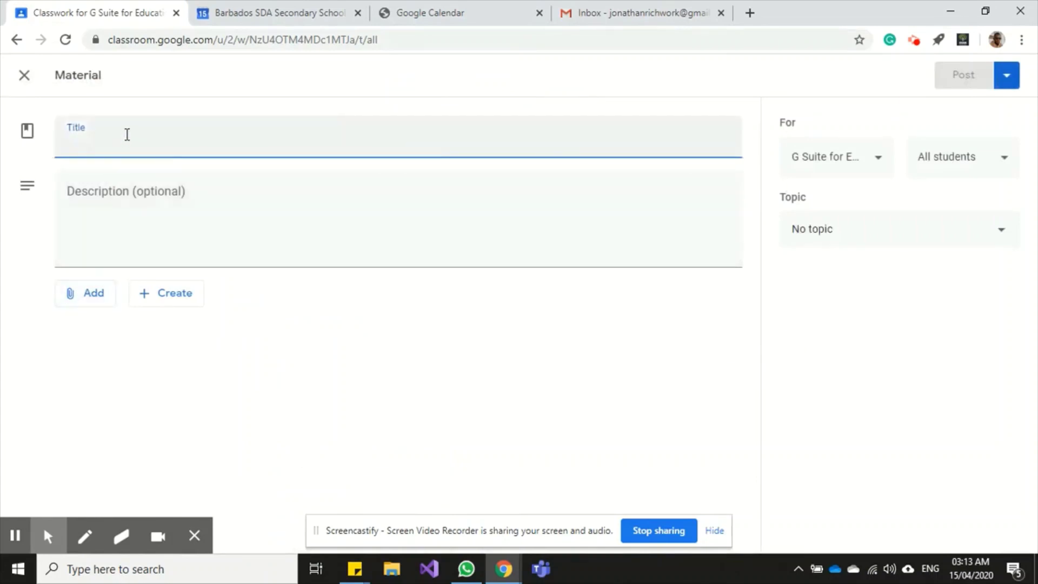
pyautogui.write('Office D')
pyautogui.press('BackSpace')
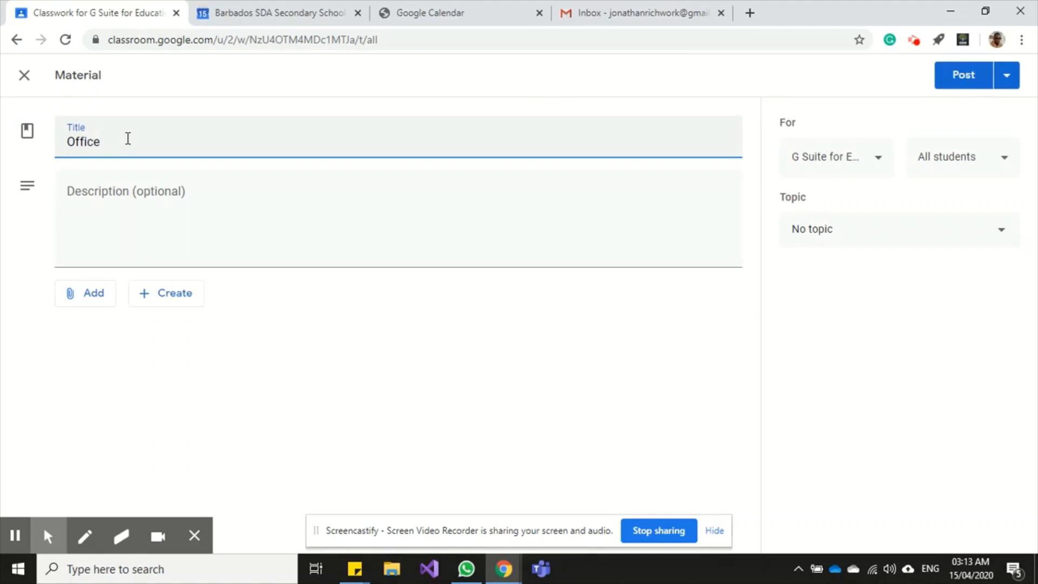
pyautogui.write('Hours')
# Step: Attach the appointment booking URL as a link
pyautogui.click(94, 296)
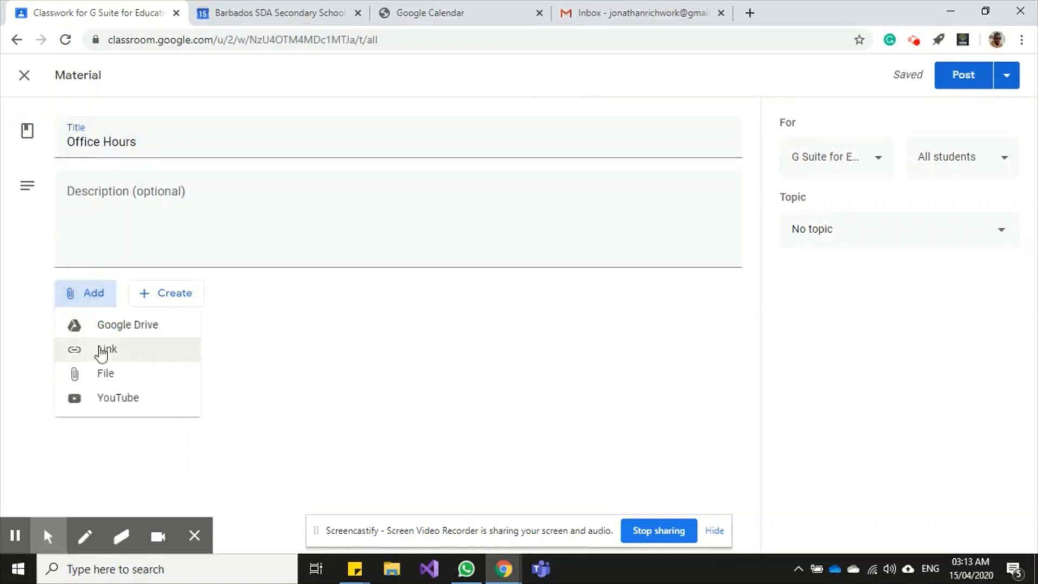
pyautogui.click(101, 350)
pyautogui.hotkey('ctrl', 'v')
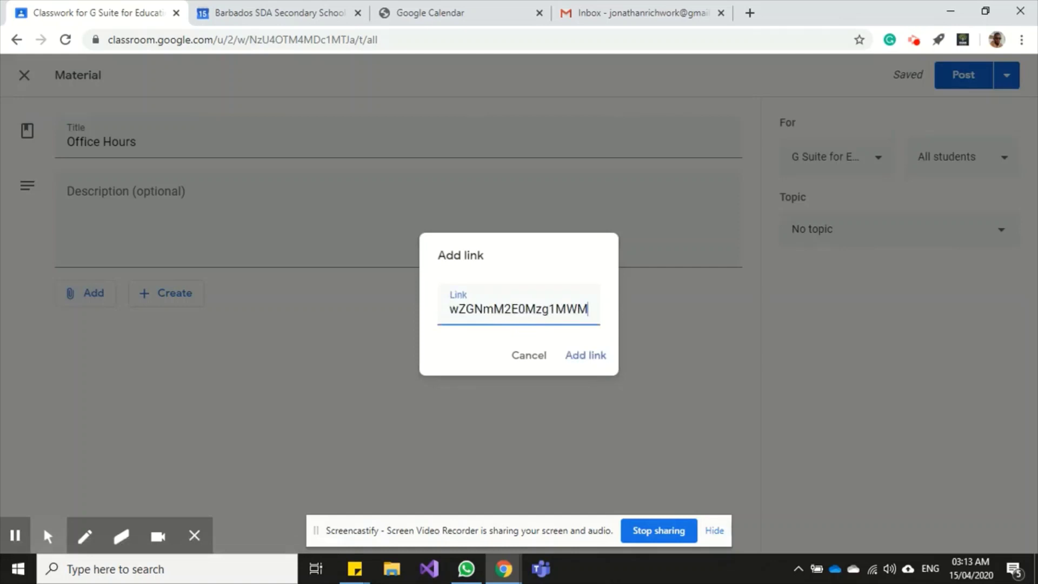
pyautogui.click(572, 358)
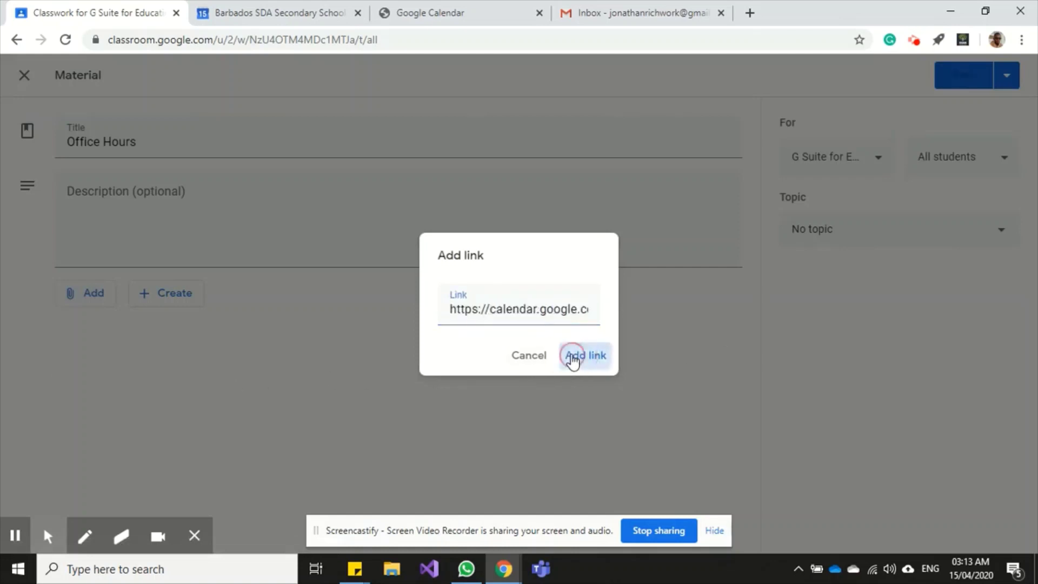
# Step: Add the description 'Please click link below to book an appointment' and topic Office Hours/Conferencing
pyautogui.click(341, 191)
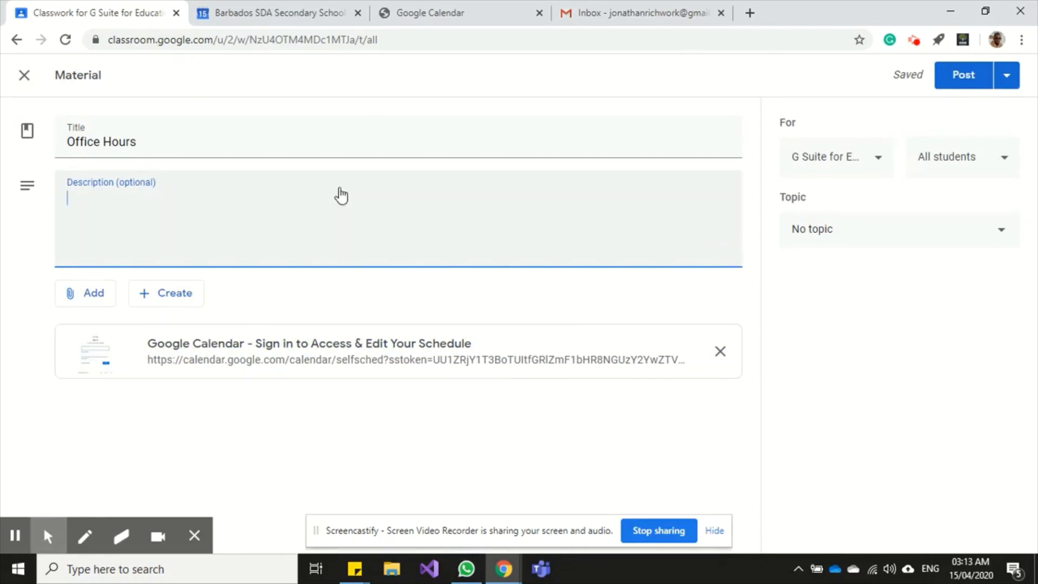
pyautogui.write('Please cl')
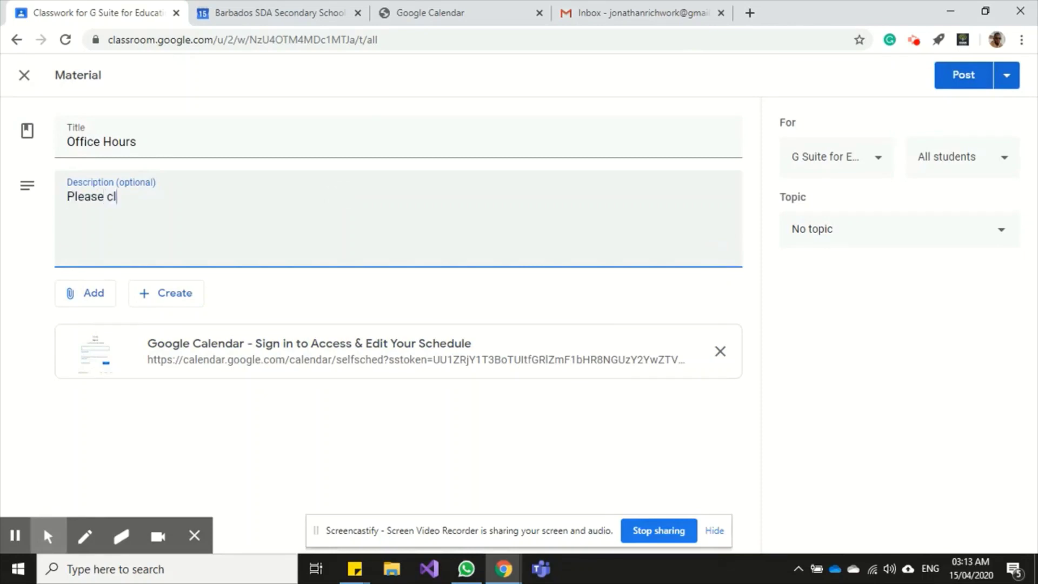
pyautogui.write('ick link below to ')
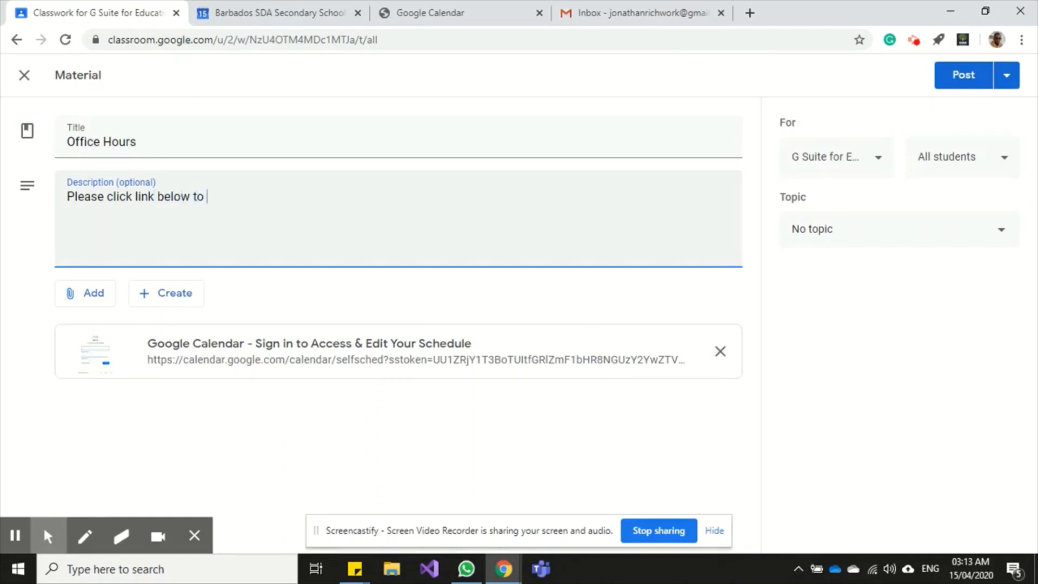
pyautogui.write('book an appoint')
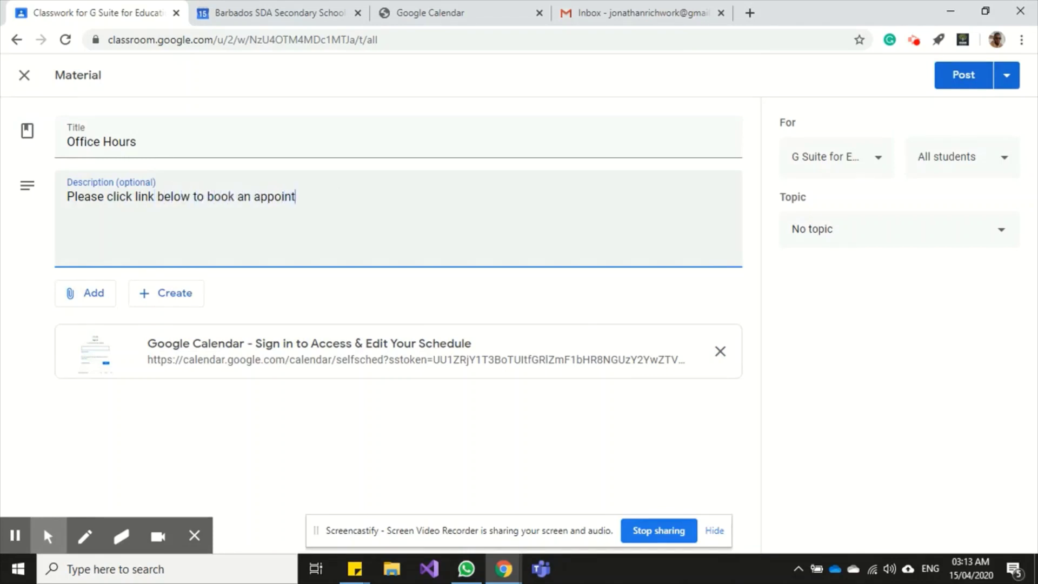
pyautogui.write('ment.')
pyautogui.click(837, 234)
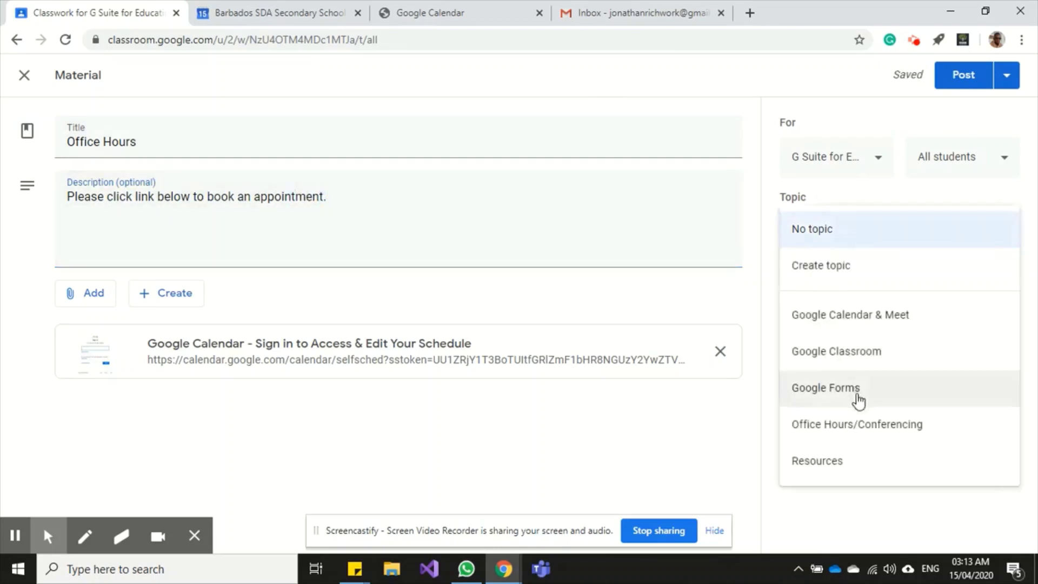
pyautogui.click(860, 425)
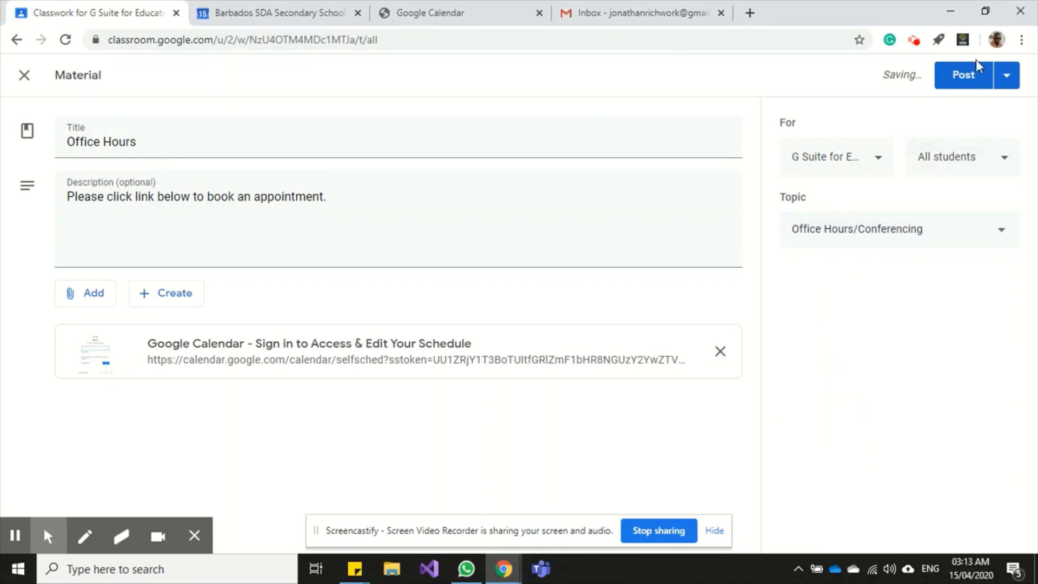
# Step: Post the Office Hours material and go to the class's People page
pyautogui.click(964, 86)
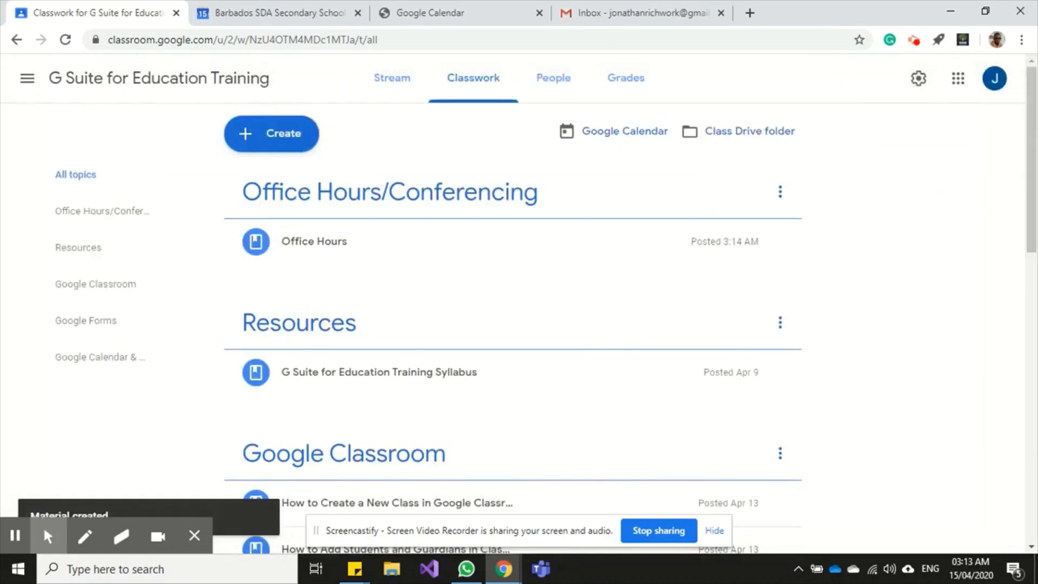
pyautogui.click(547, 78)
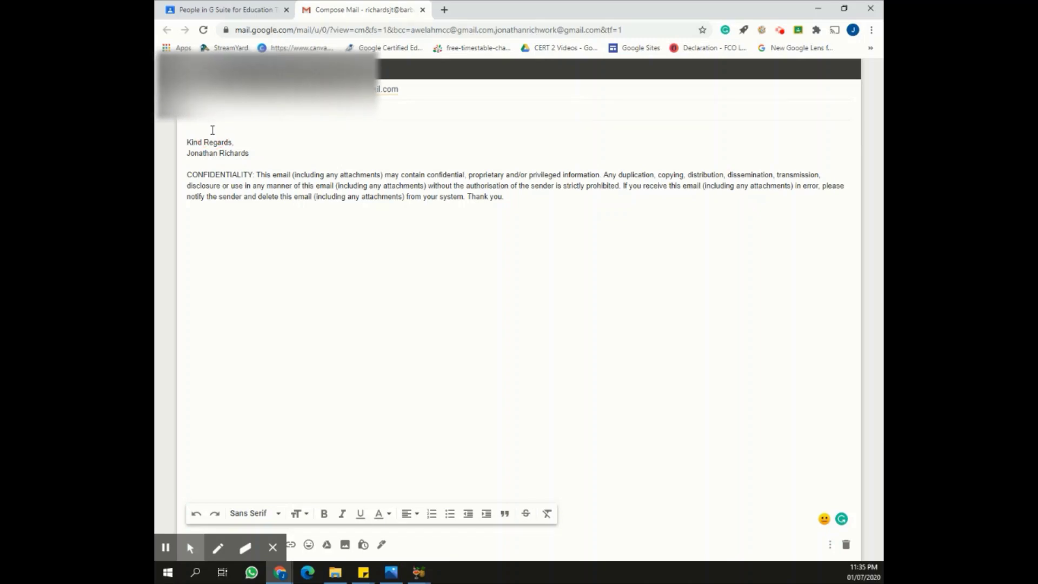
# Step: Paste the booking link and Meet join details into the email, with a blank line before the sign-off
pyautogui.hotkey('ctrl', 'v')
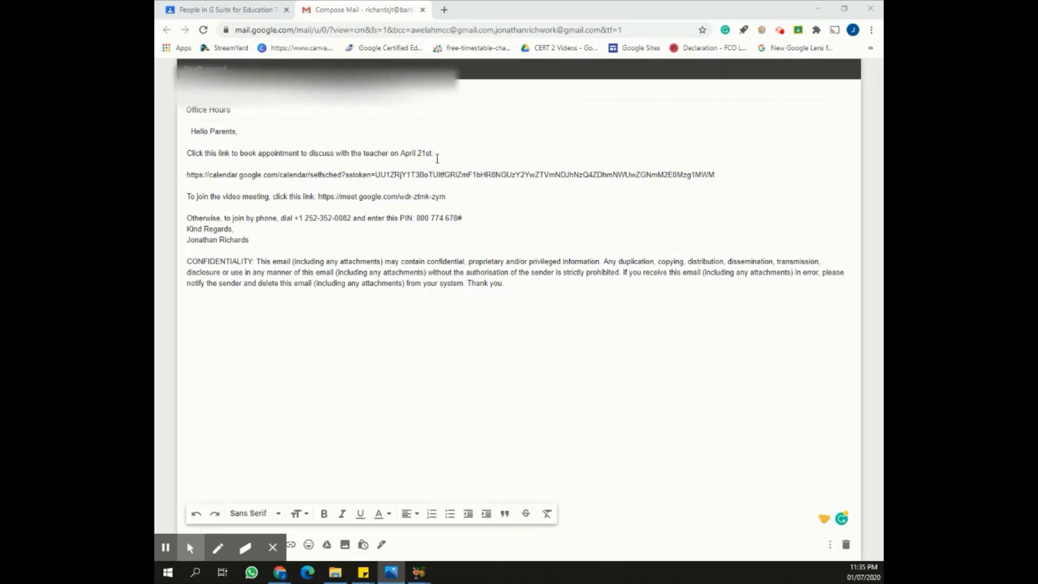
pyautogui.click(470, 218)
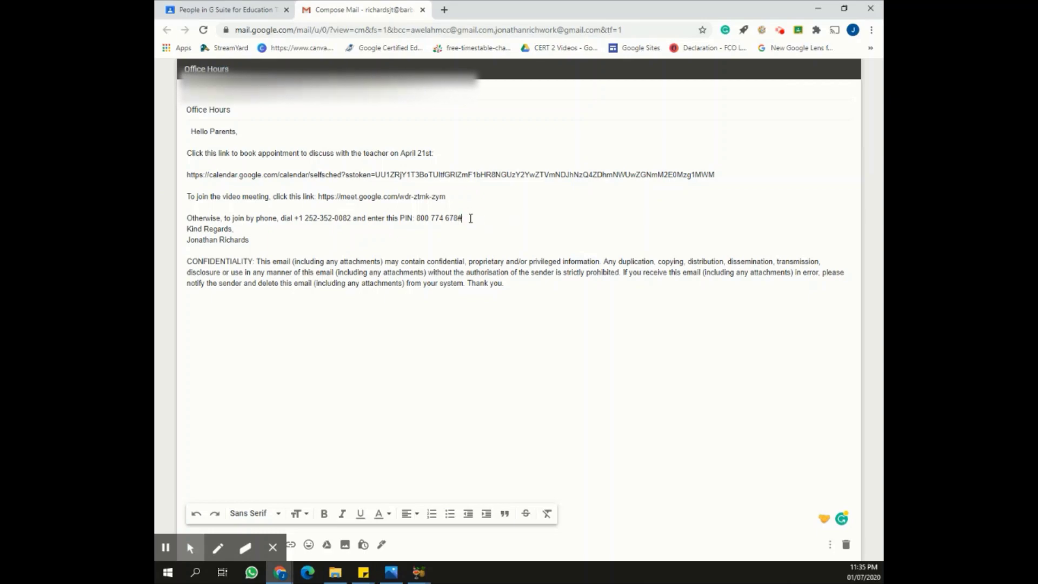
pyautogui.press('Return')
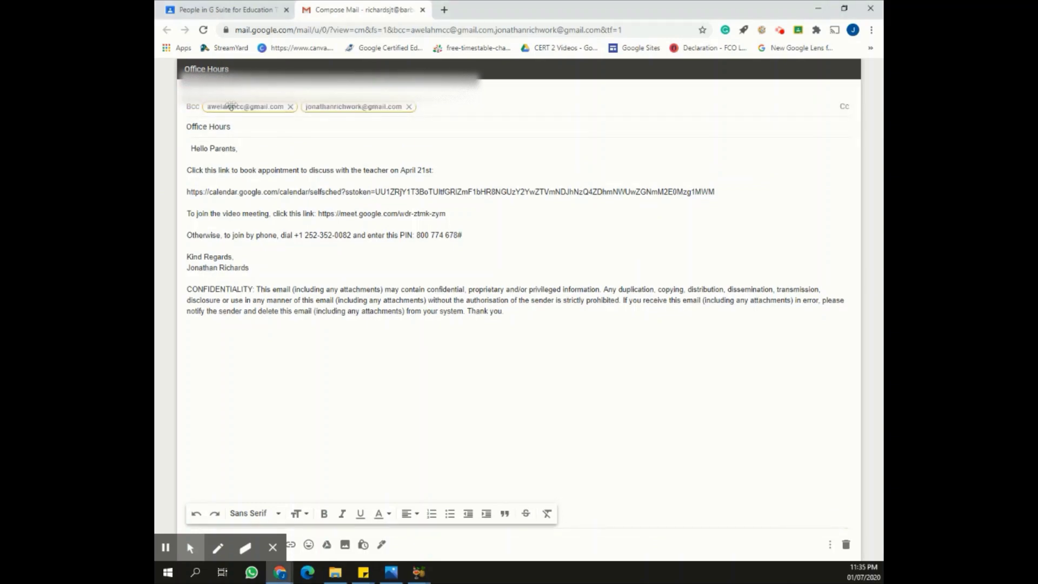
# Step: Move the first recipient from Bcc to To, then return to Classroom's Classwork list
pyautogui.moveTo(233, 107); pyautogui.dragTo(338, 101)
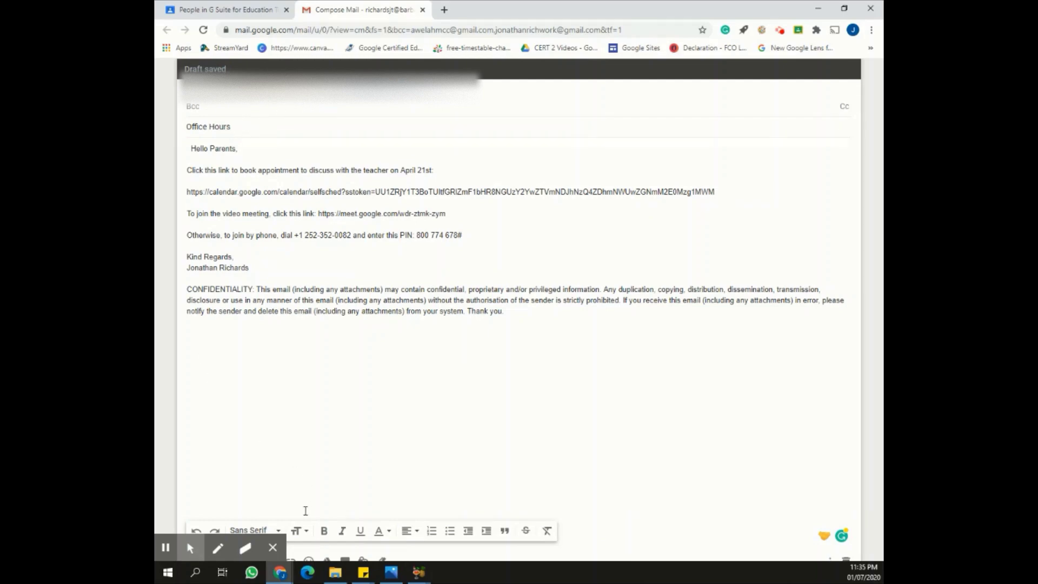
pyautogui.click(272, 549)
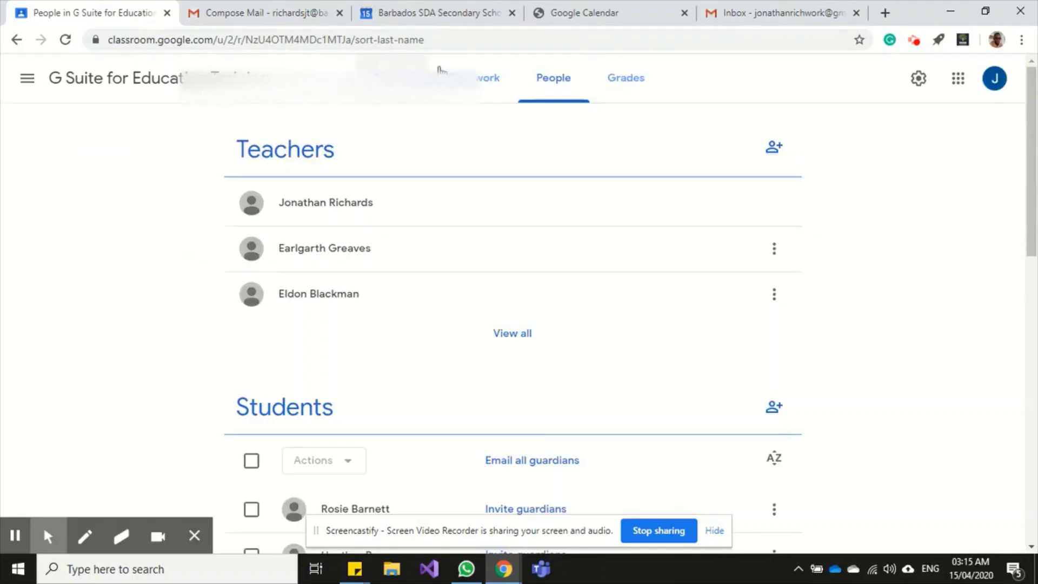
pyautogui.click(454, 73)
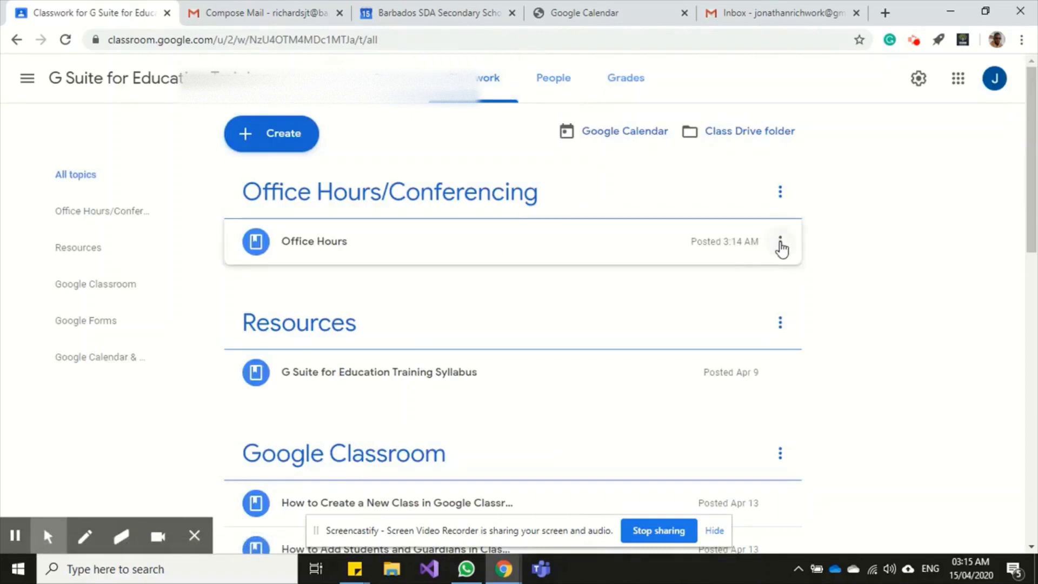
# Step: Append the Meet video link and phone dial-in details on a new line of the Office Hours description, and save
pyautogui.click(781, 243)
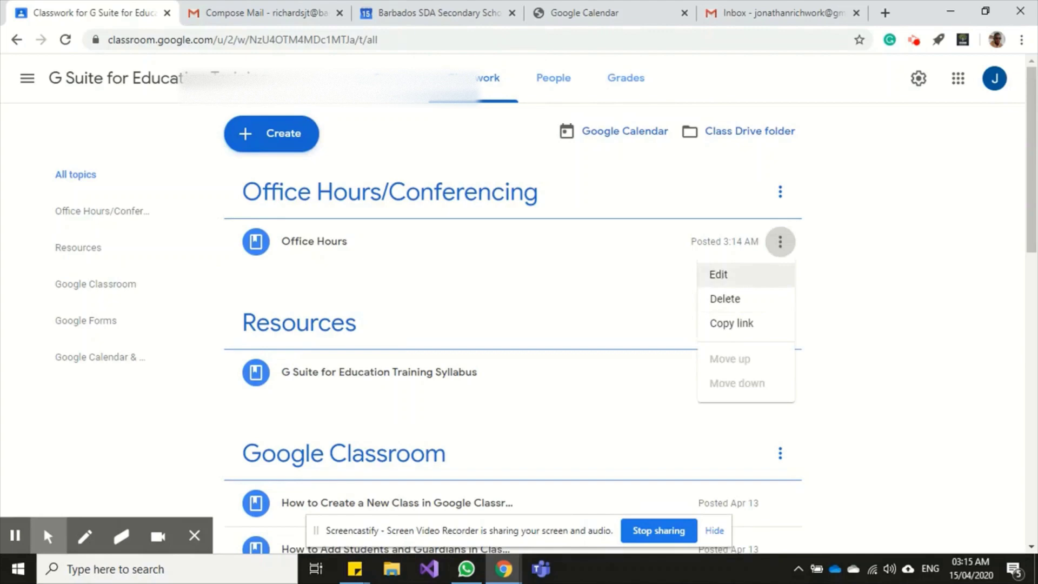
pyautogui.click(718, 275)
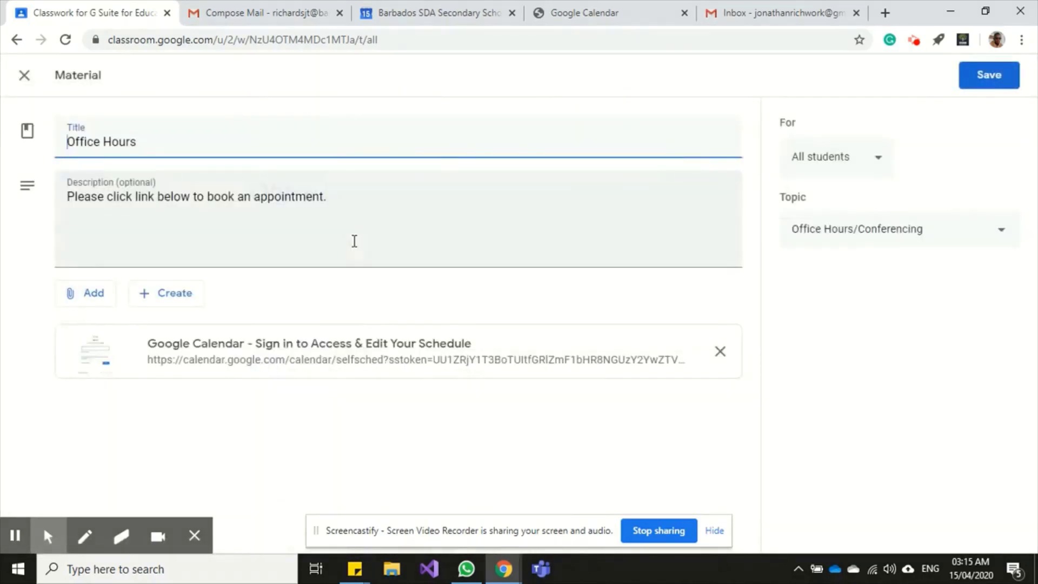
pyautogui.click(351, 211)
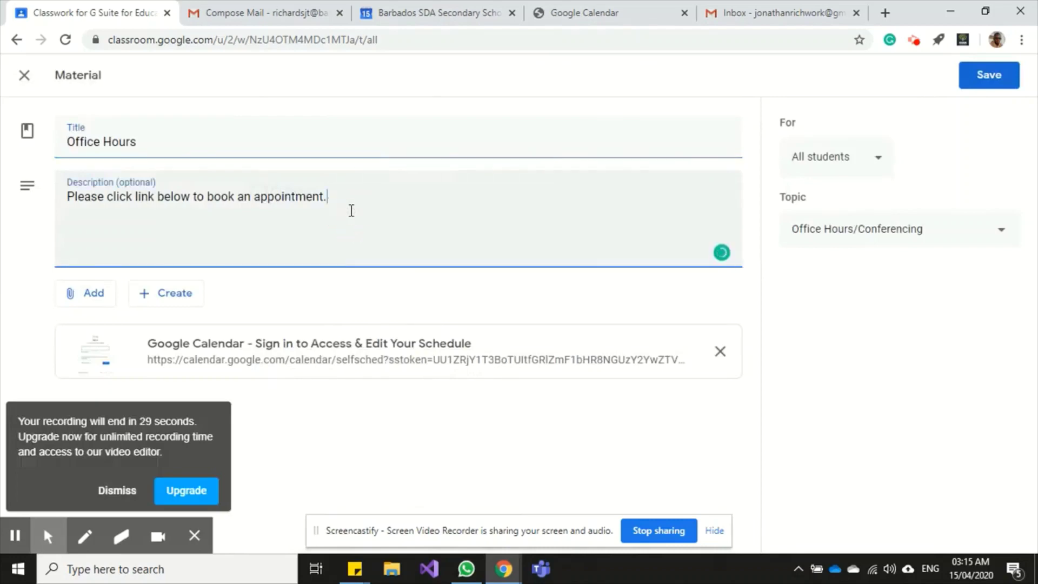
pyautogui.press('Return')
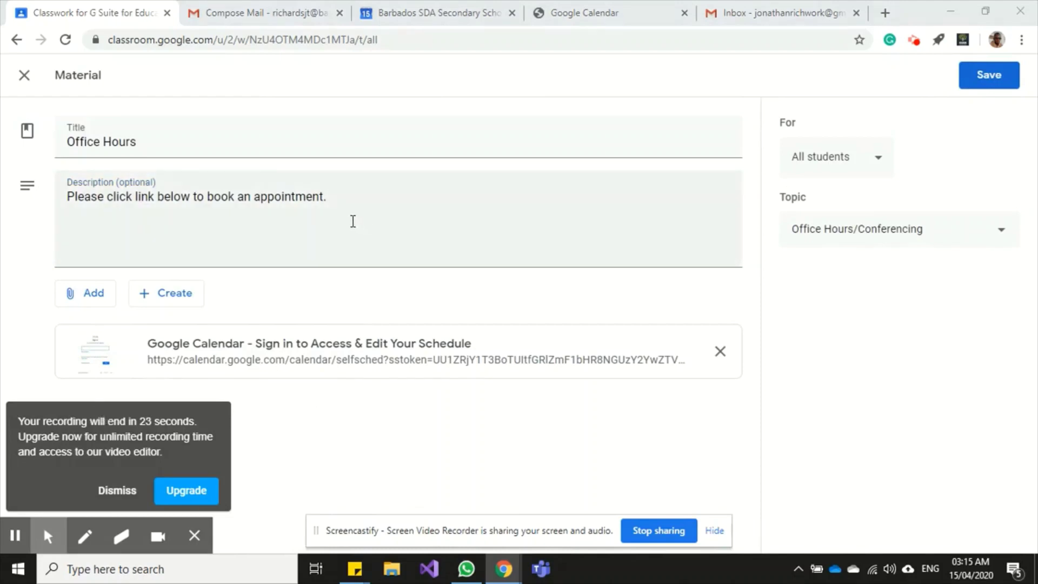
pyautogui.click(353, 220)
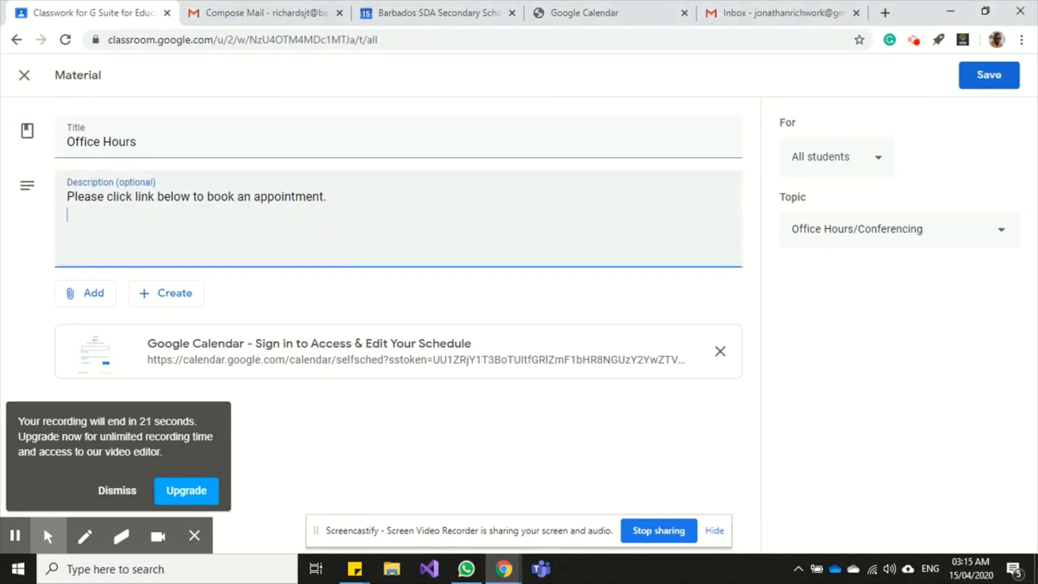
pyautogui.hotkey('ctrl', 'v')
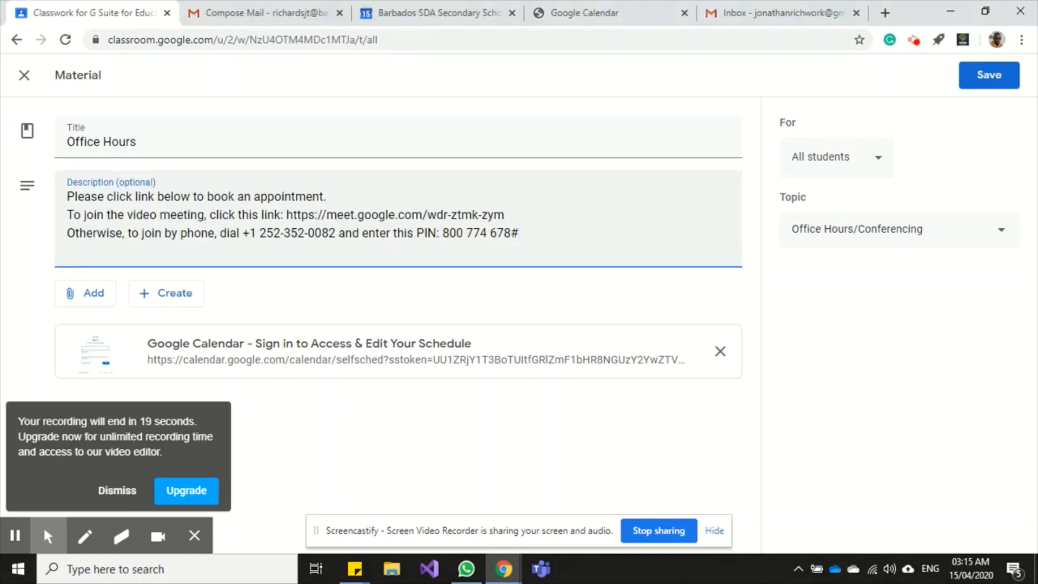
pyautogui.click(990, 76)
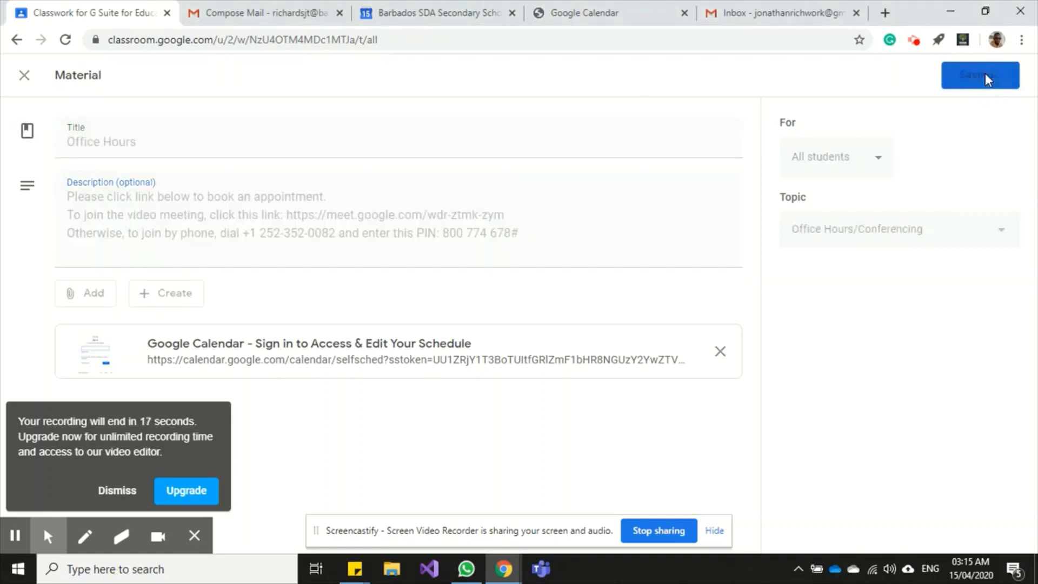